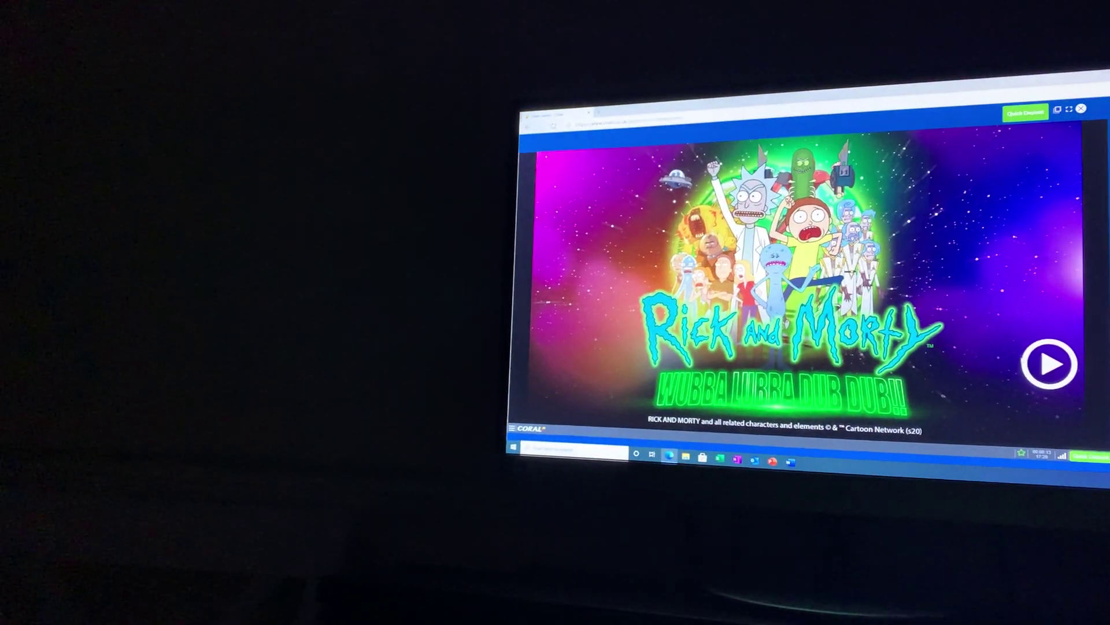
- Start the slot from the splash screen and spin at £1.00, collecting the 5.00 win
{"action": "left_click", "coordinate": [1049, 363]}
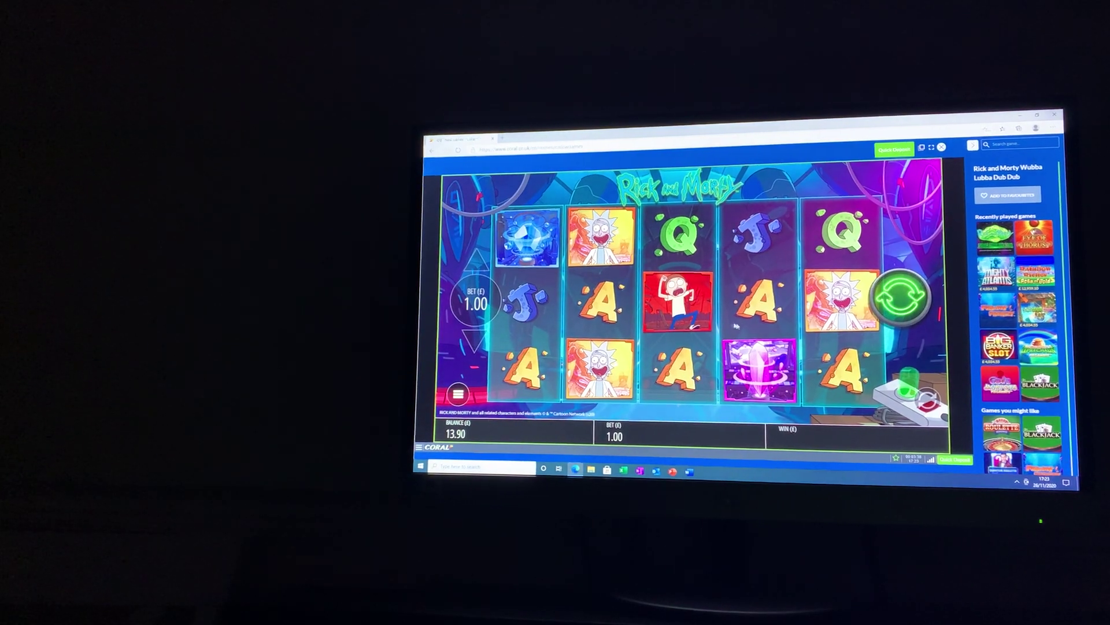
{"action": "left_click", "coordinate": [878, 311]}
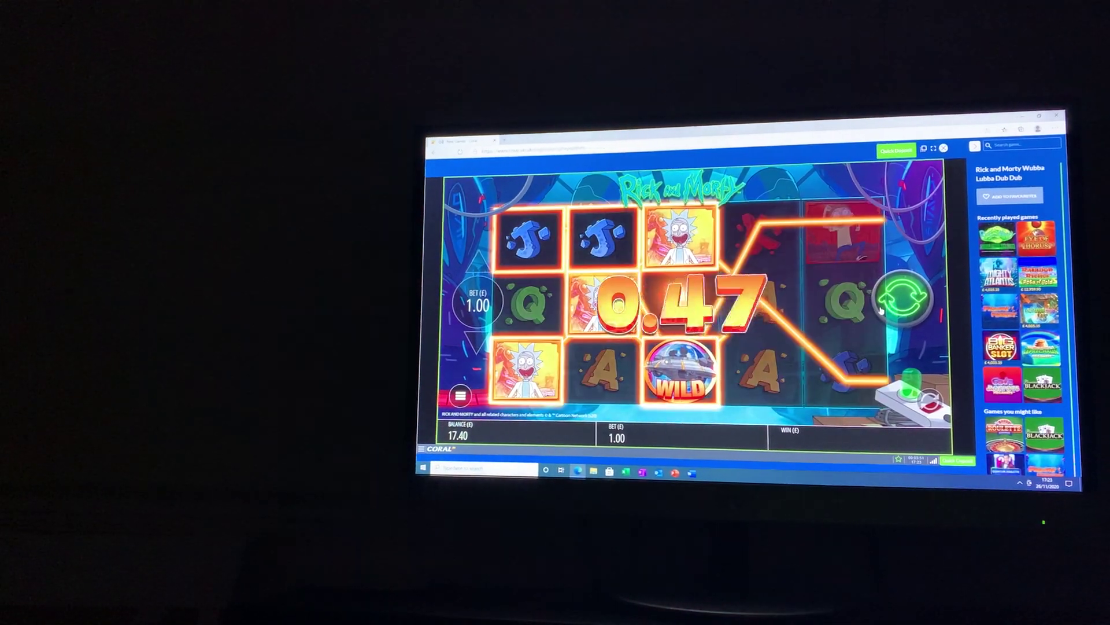
- Play nine more £1.00 spins, letting each round finish before the next
{"action": "left_click", "coordinate": [902, 299]}
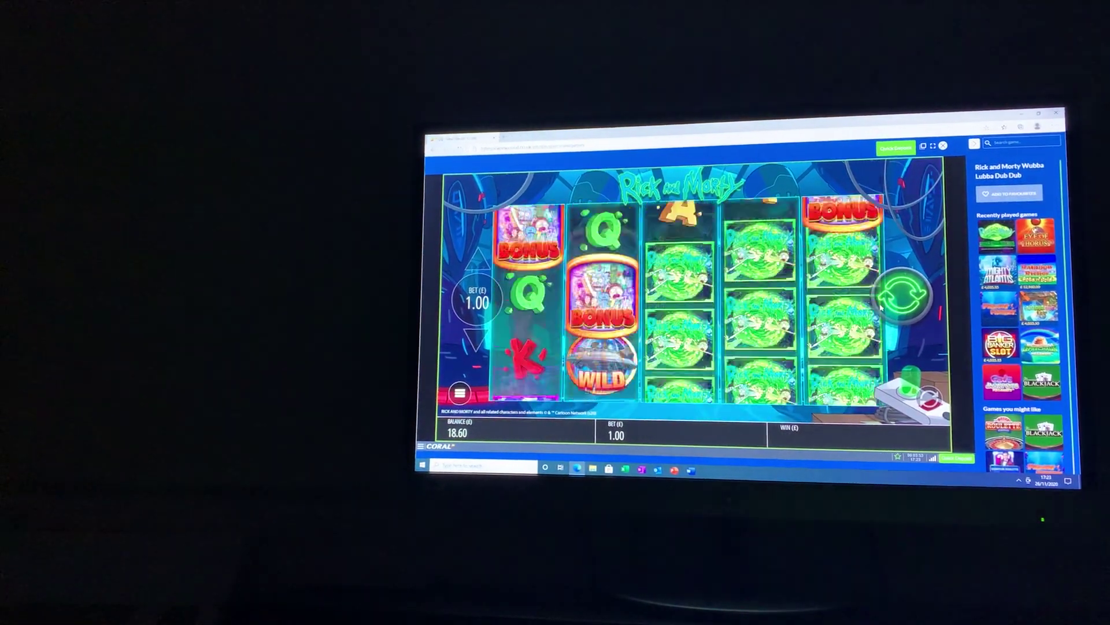
{"action": "left_click", "coordinate": [902, 300]}
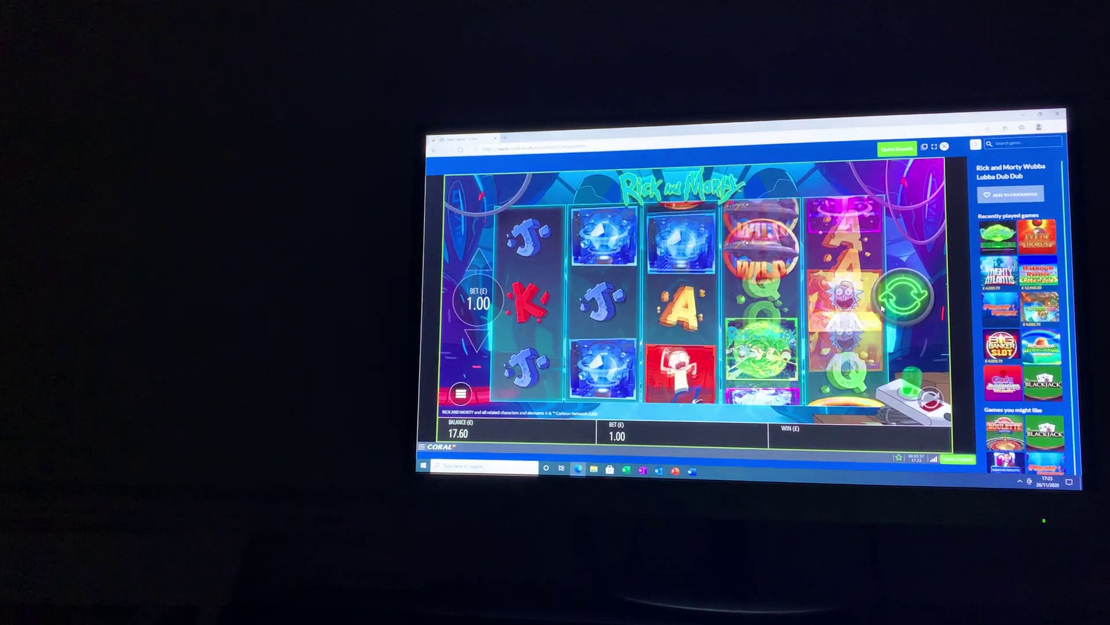
{"action": "left_click", "coordinate": [883, 306]}
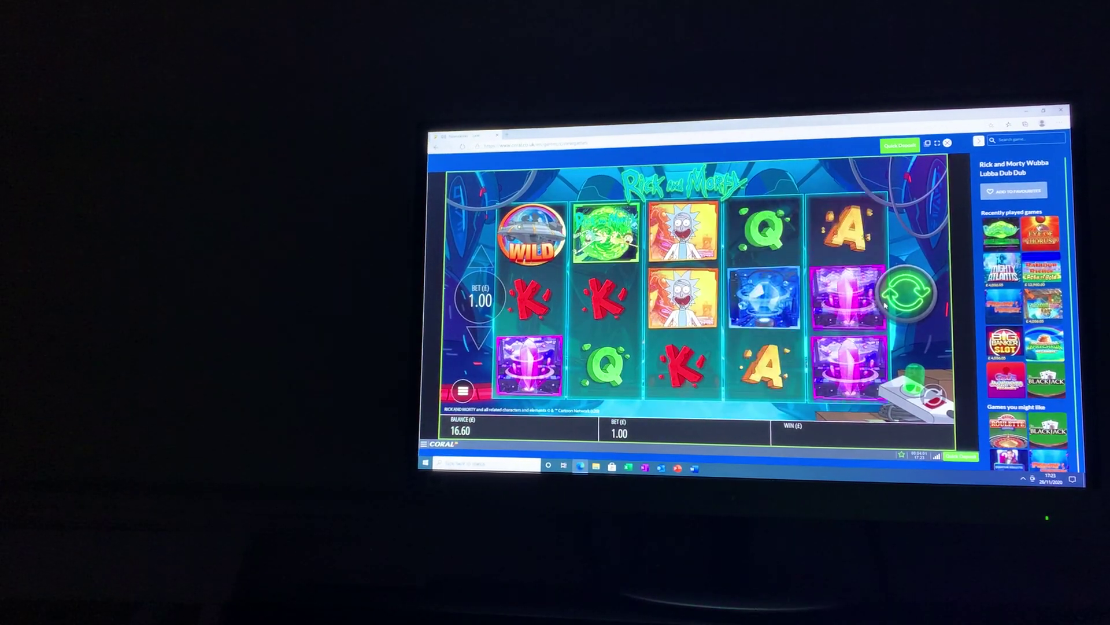
{"action": "left_click", "coordinate": [884, 306]}
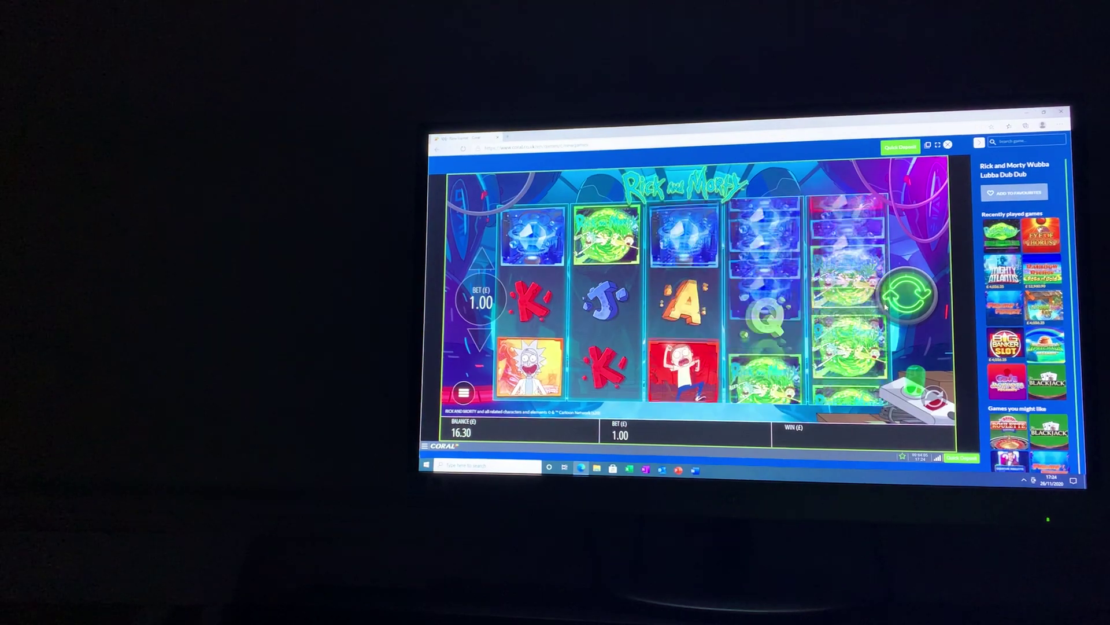
{"action": "left_click", "coordinate": [906, 300]}
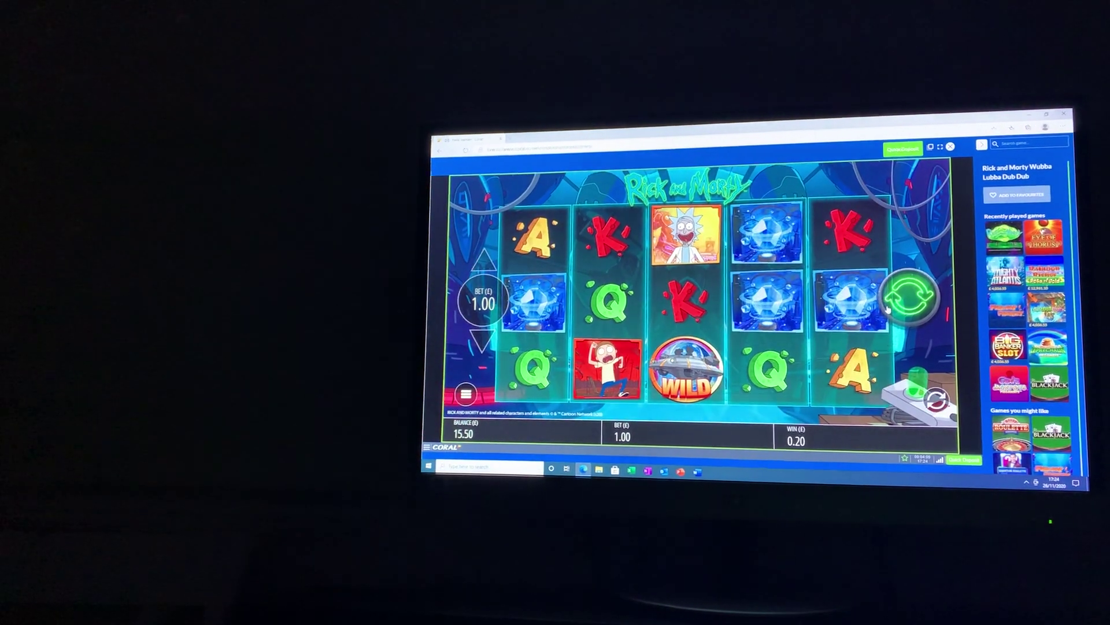
{"action": "left_click", "coordinate": [888, 305]}
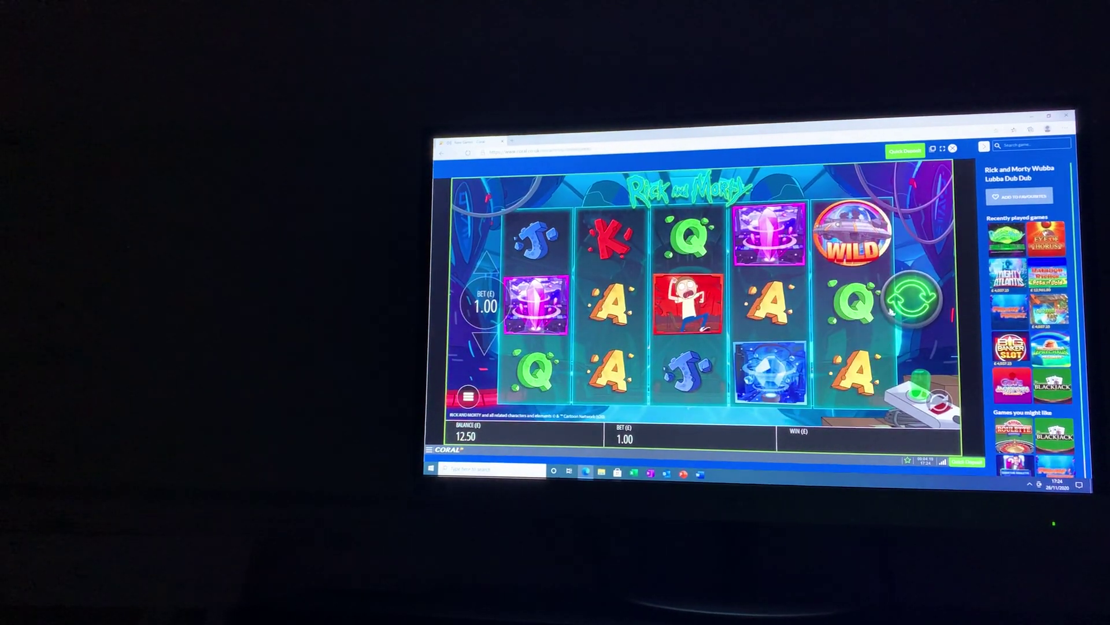
{"action": "left_click", "coordinate": [911, 300]}
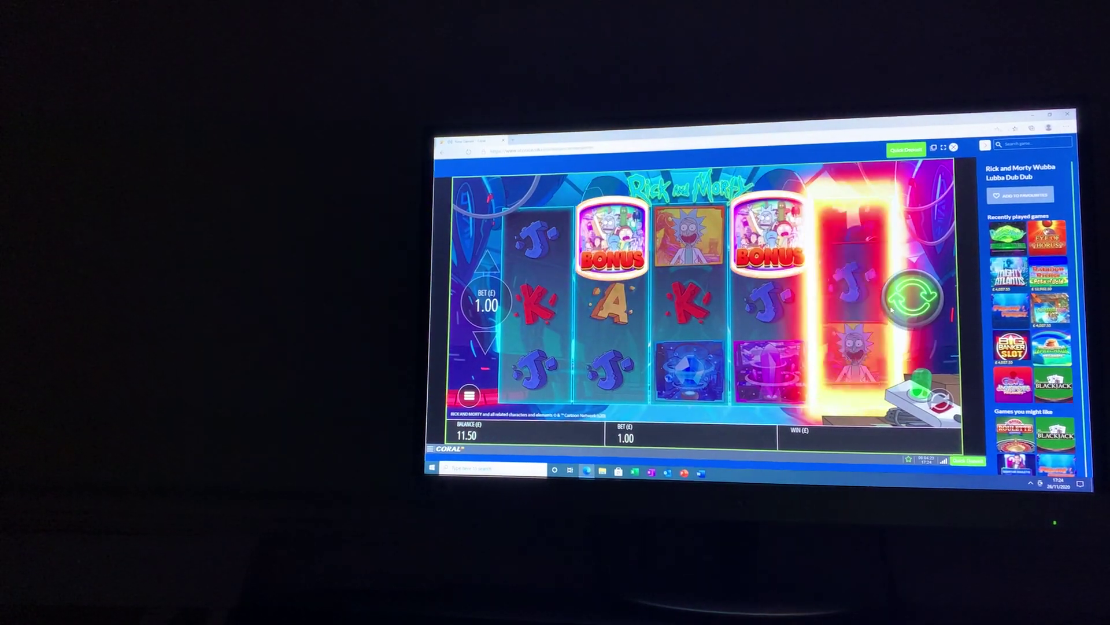
{"action": "left_click", "coordinate": [911, 299]}
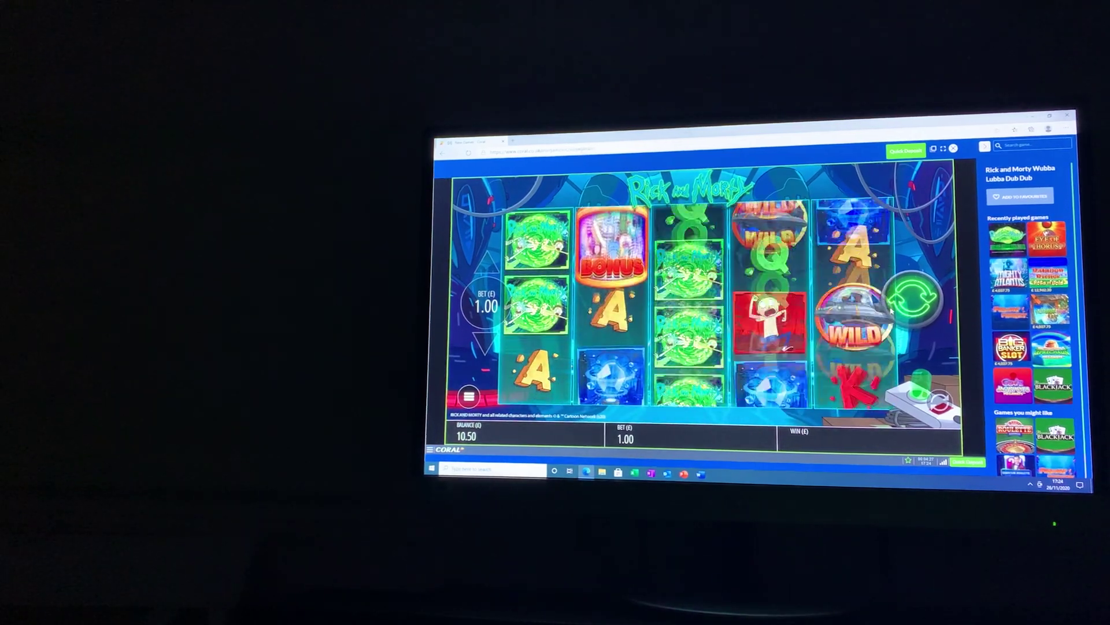
{"action": "left_click", "coordinate": [911, 299]}
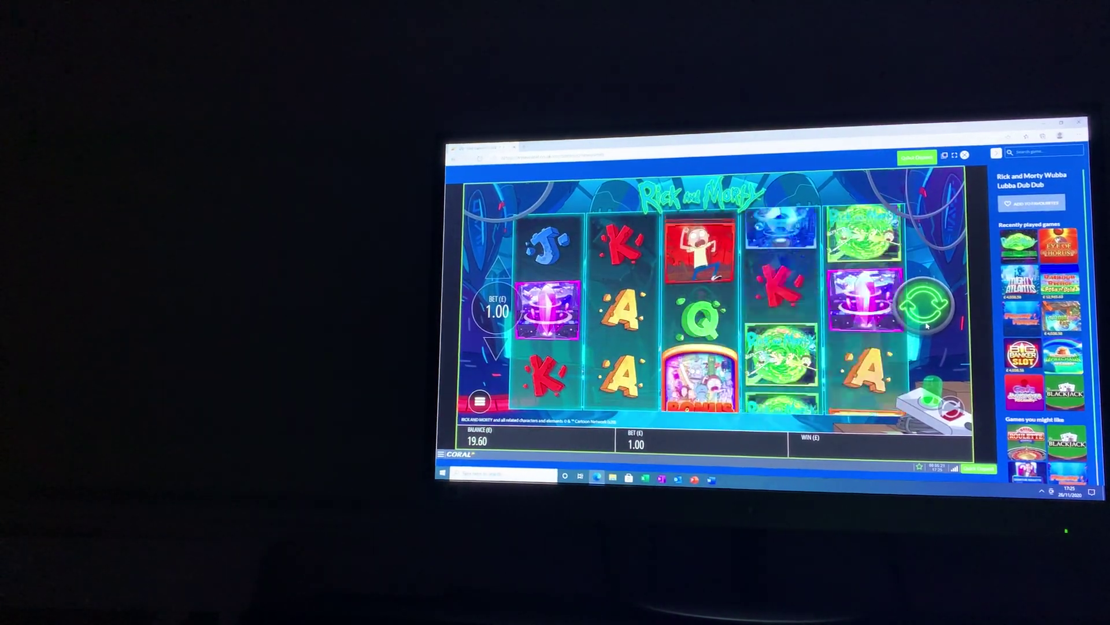
- Play eight more £1.00 spins, the first by click and the rest with the spacebar
{"action": "left_click", "coordinate": [924, 309]}
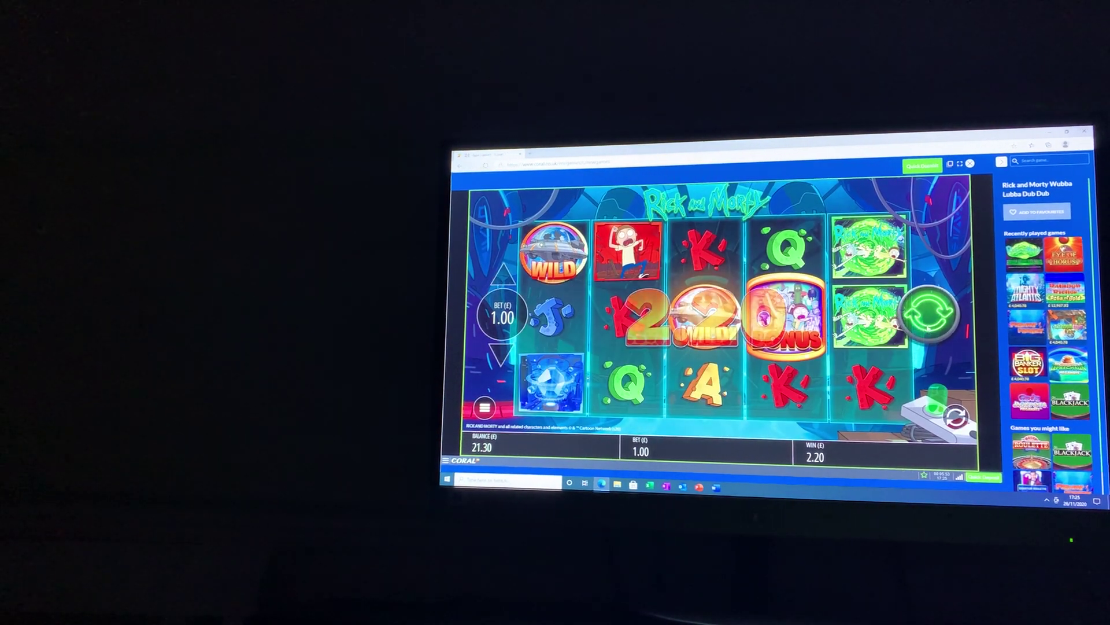
{"action": "key", "text": "space"}
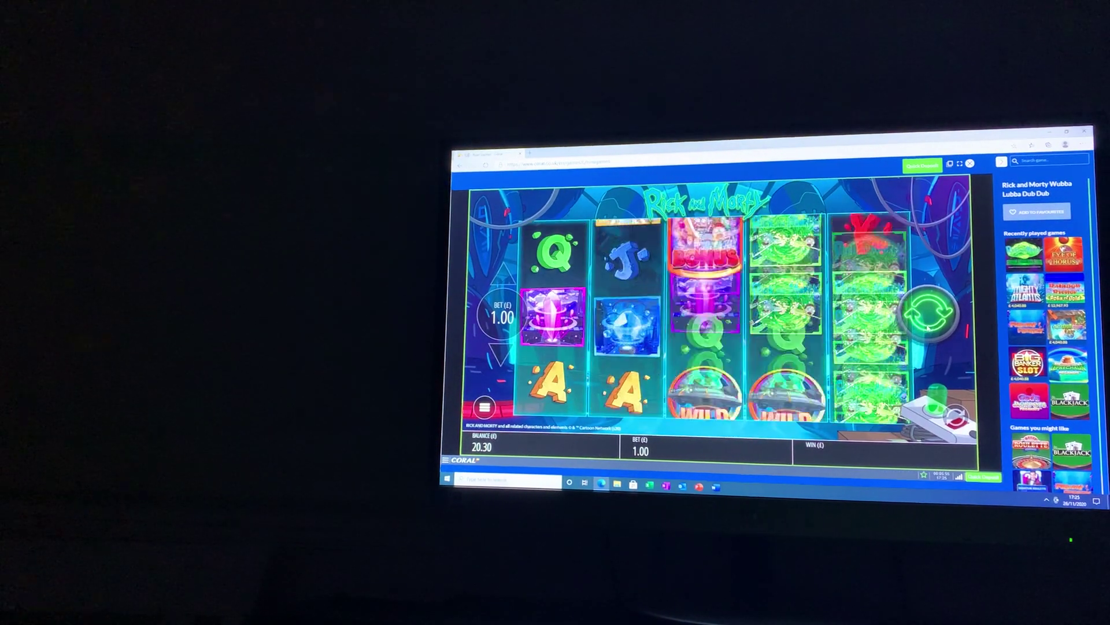
{"action": "key", "text": "space"}
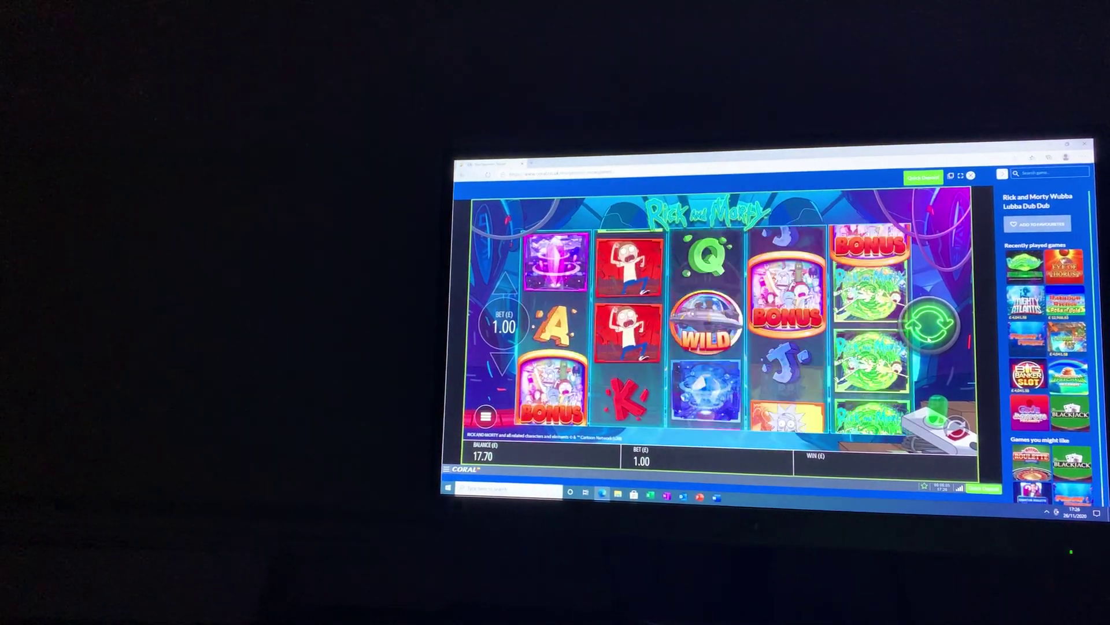
{"action": "key", "text": "space"}
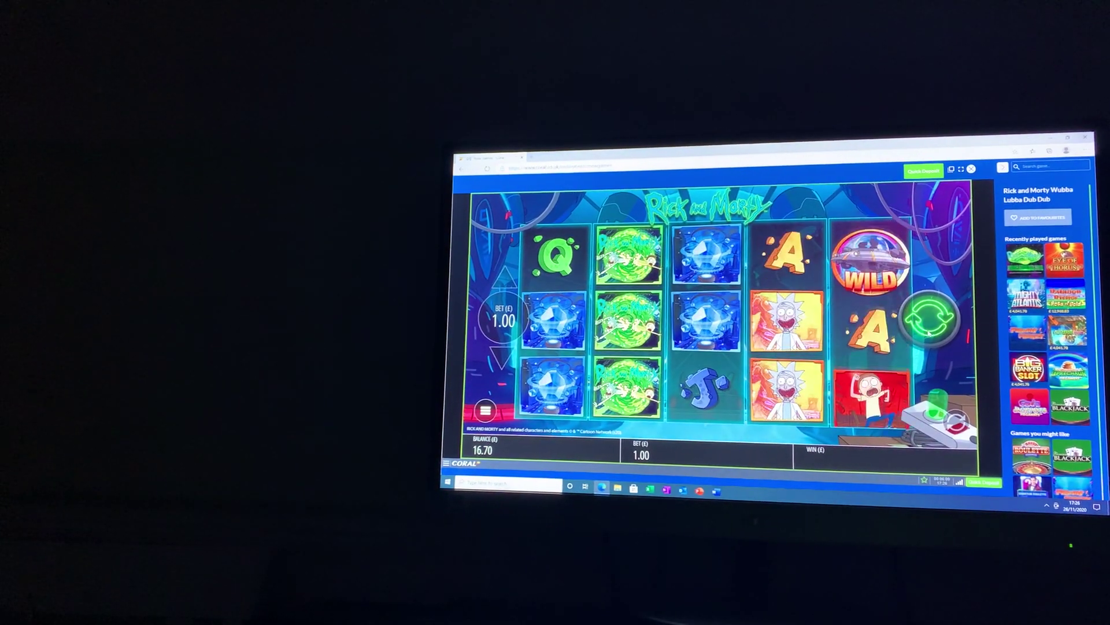
{"action": "key", "text": "space"}
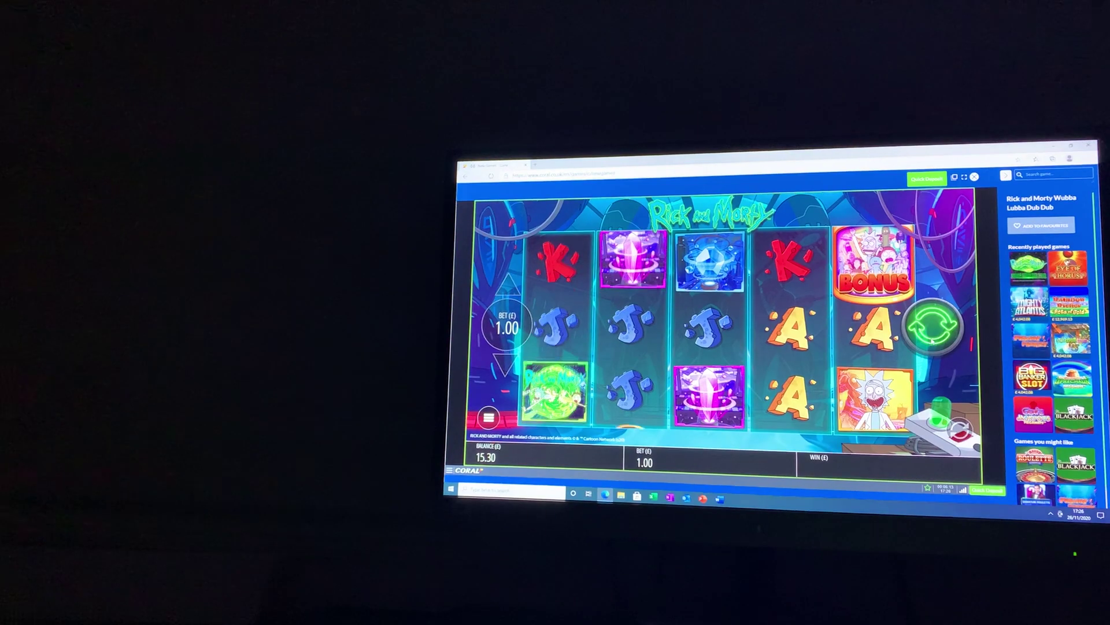
{"action": "key", "text": "space"}
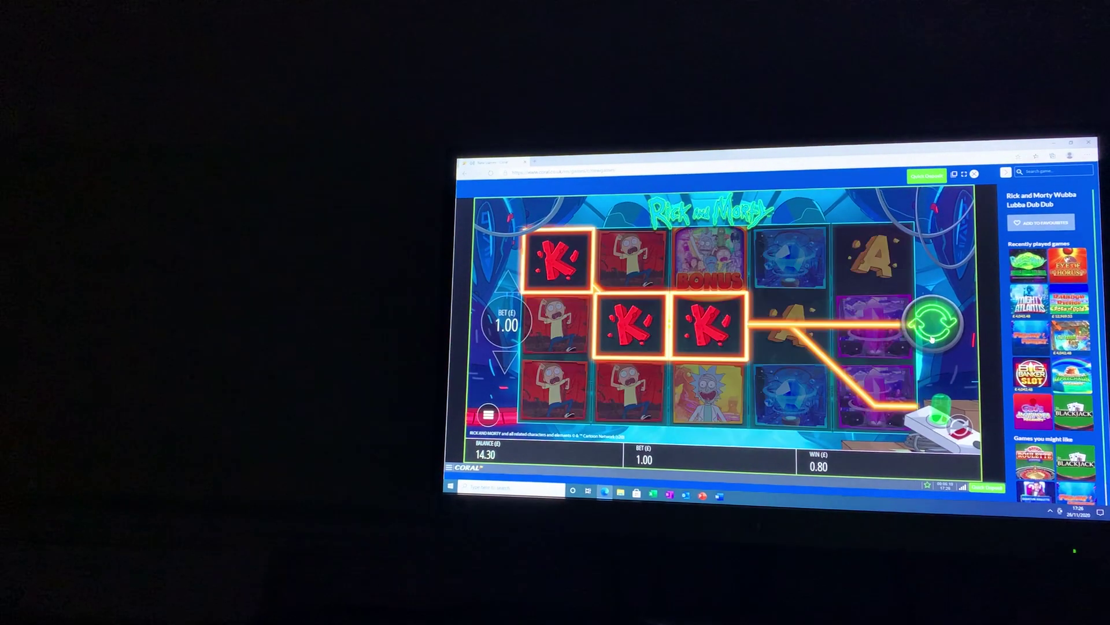
{"action": "key", "text": "space"}
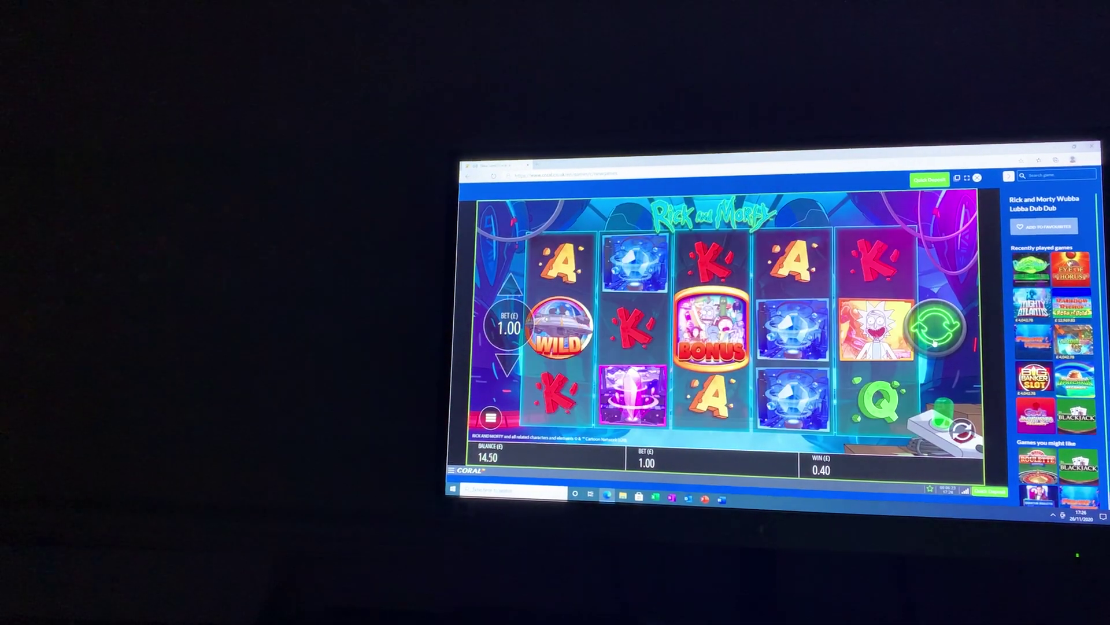
{"action": "key", "text": "space"}
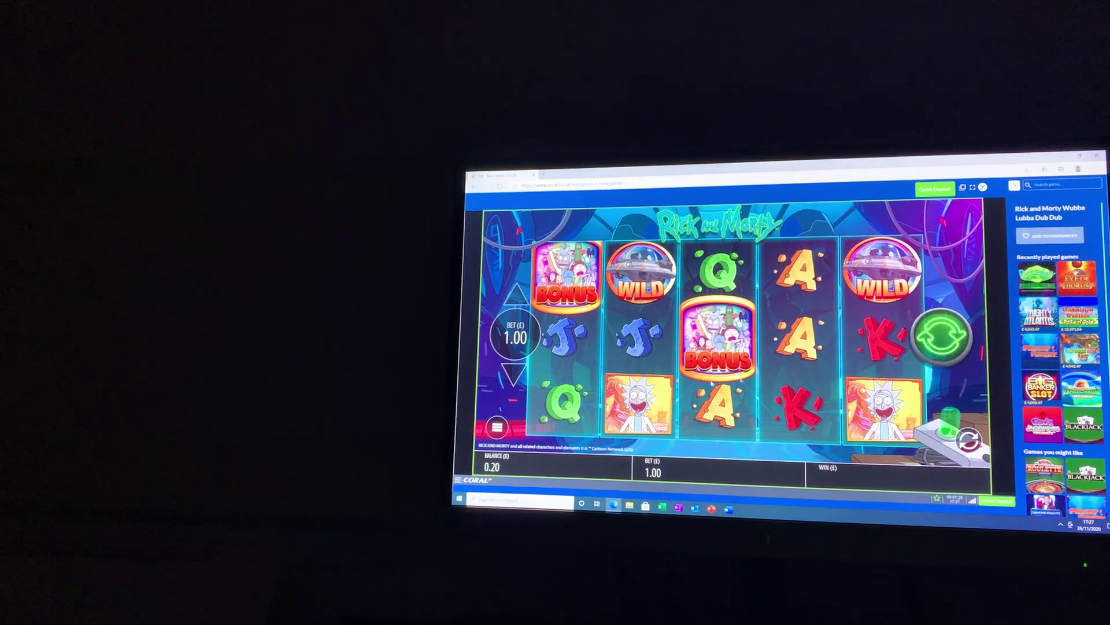
- Cut the bet to £0.20 and spin away the last £0.20 of balance
{"action": "left_click", "coordinate": [513, 375]}
{"action": "left_click", "coordinate": [513, 374]}
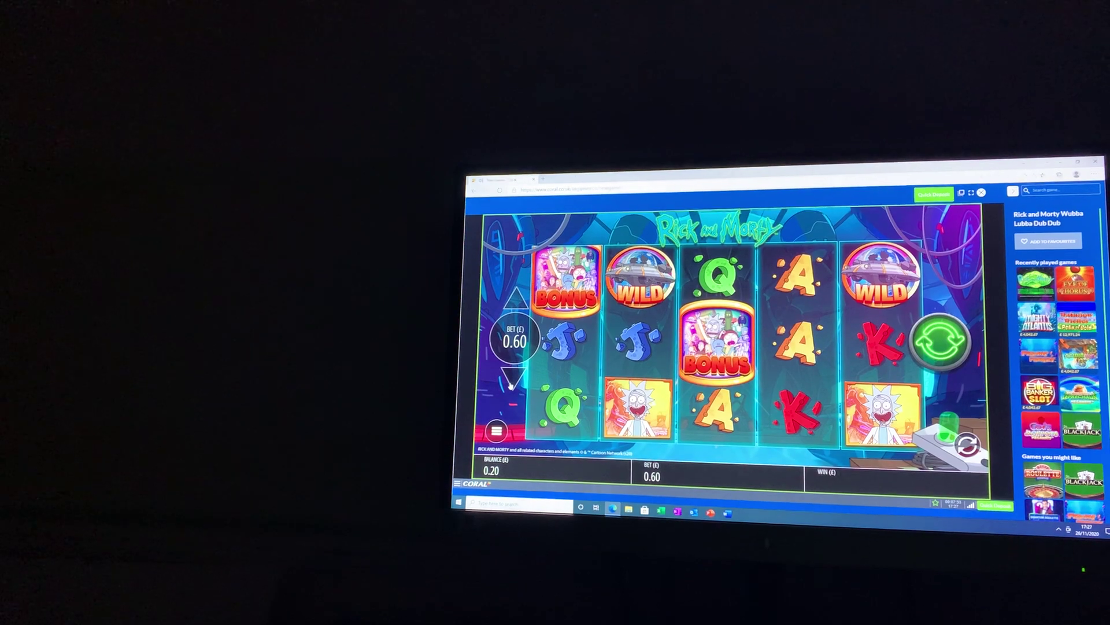
{"action": "left_click", "coordinate": [513, 379]}
{"action": "left_click", "coordinate": [513, 382]}
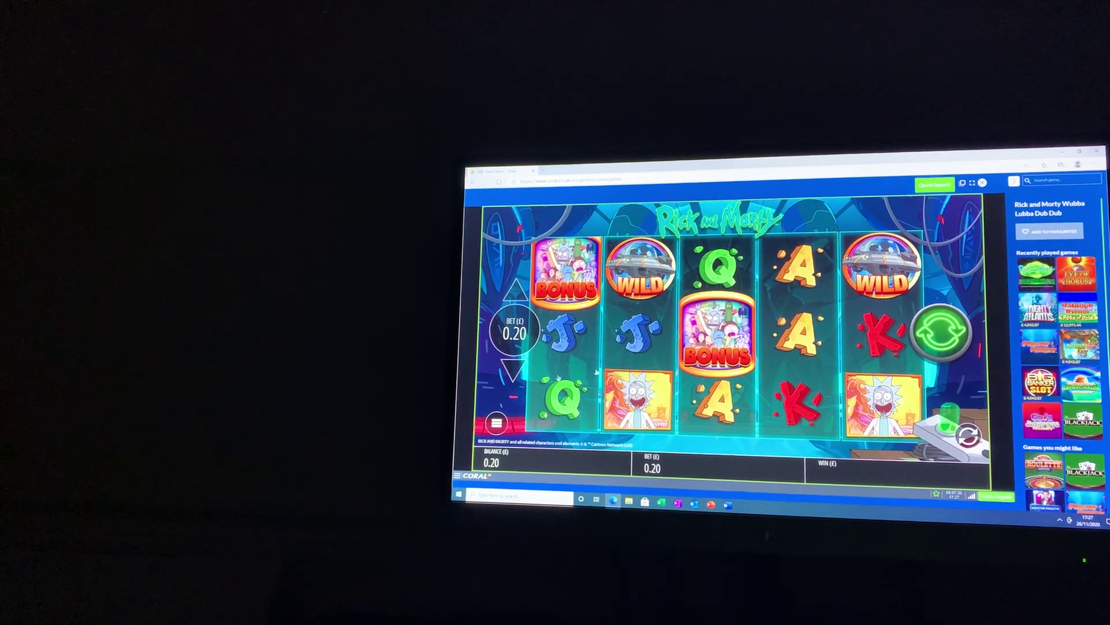
{"action": "left_click", "coordinate": [940, 335]}
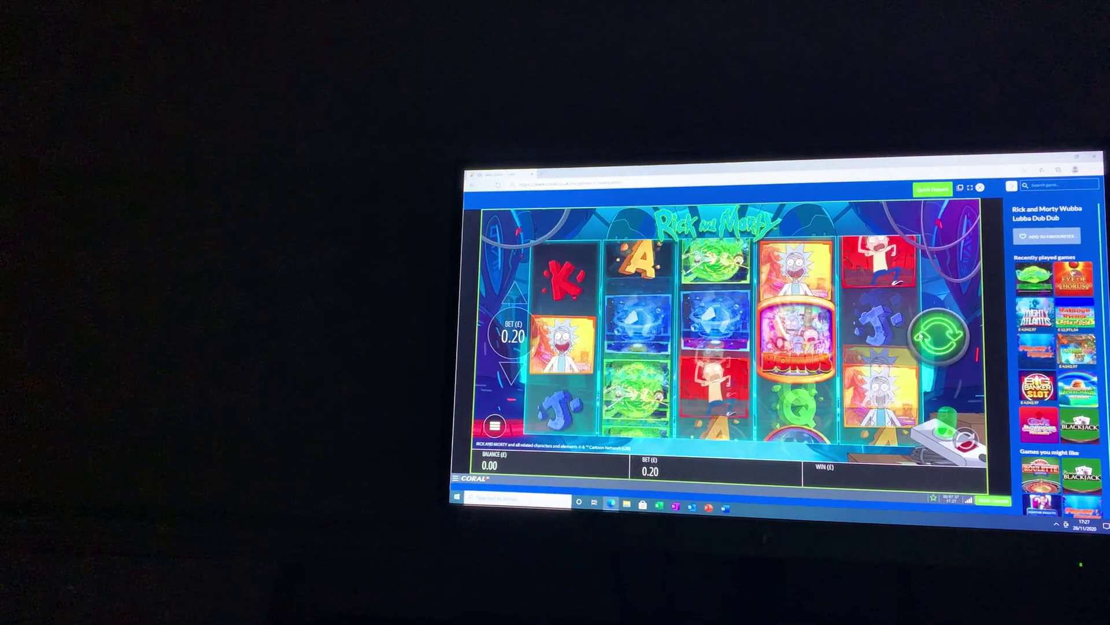